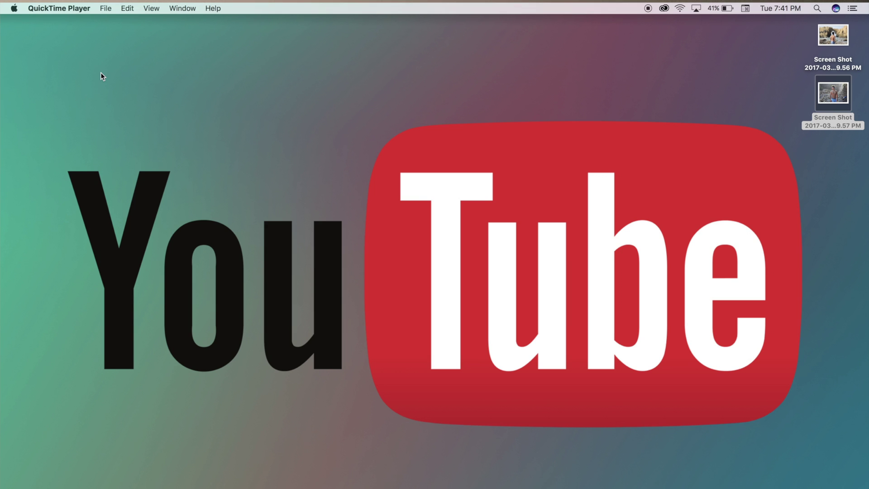
Create a new white 1280 × 720 px, 300 ppi document from the Custom preset.
mouse_move(861, 231)
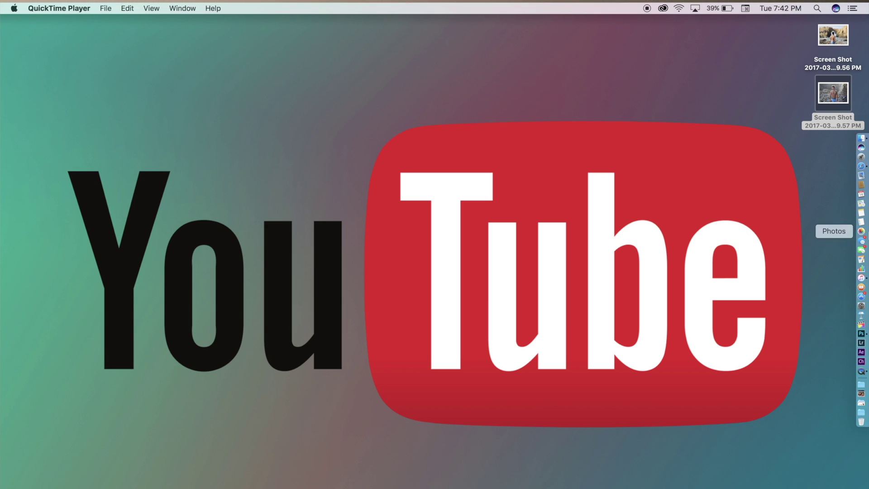
click(861, 333)
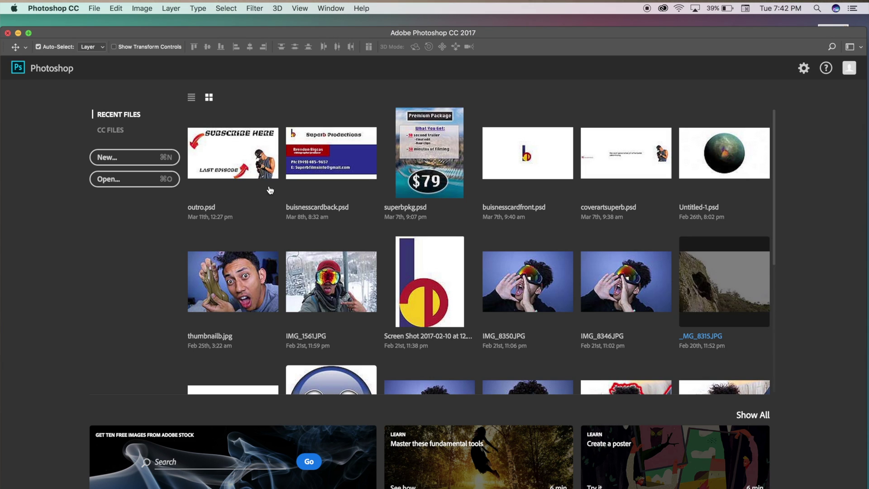
click(155, 158)
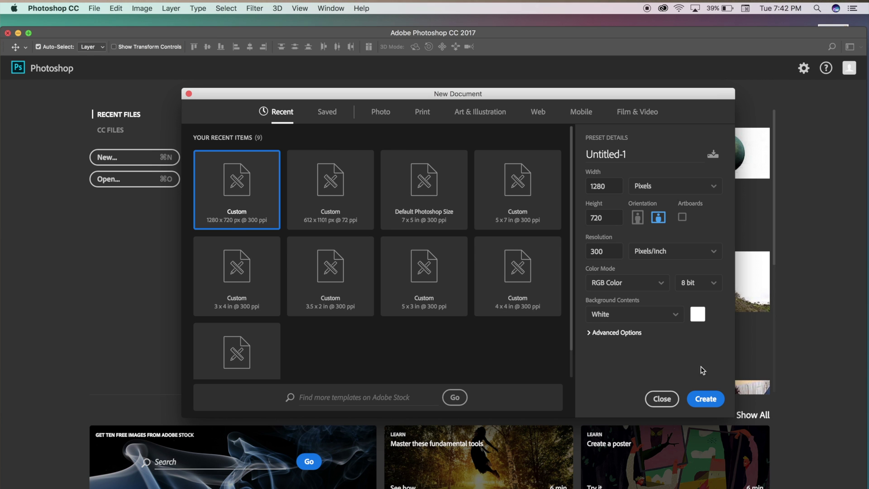
click(704, 398)
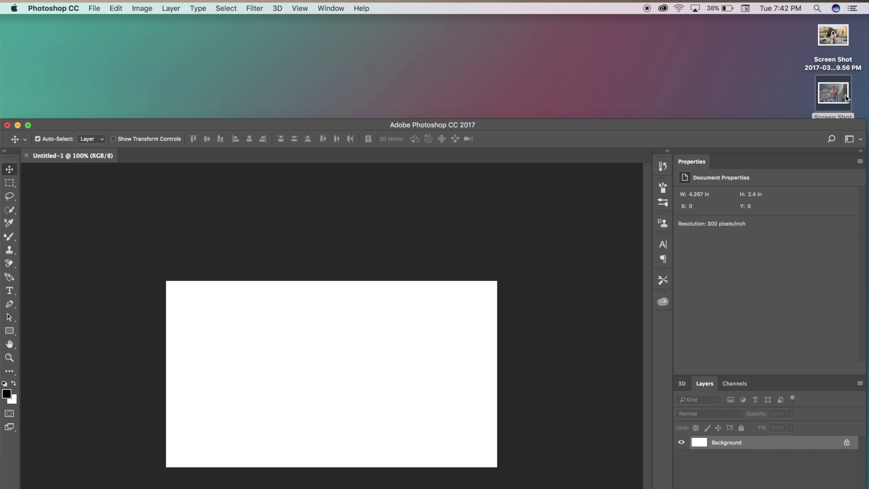
Place the 2017-03-14 screenshot on the canvas, scaled proportionally to 54.22%.
drag(846, 98, 374, 343)
drag(315, 124, 323, 11)
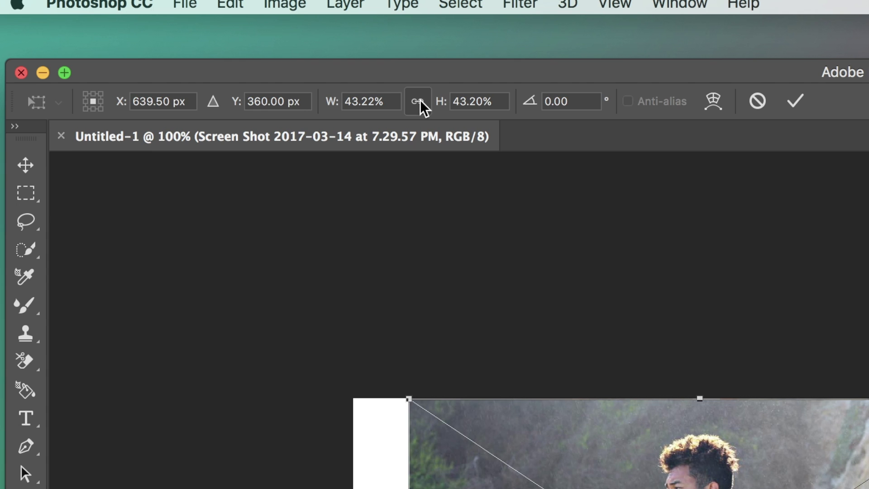
click(206, 55)
drag(216, 57, 222, 56)
key(Up)
key(Up)
key(Up)
key(Up)
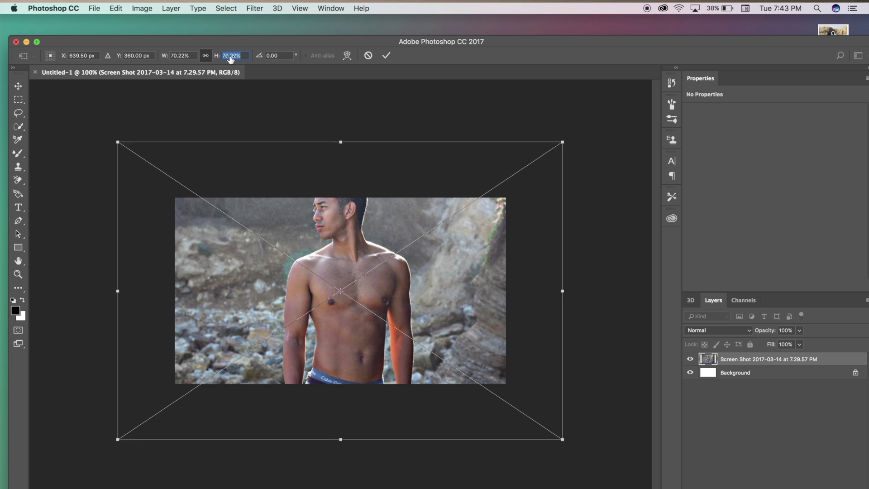
key(Down)
key(Down)
key(Down)
key(Down)
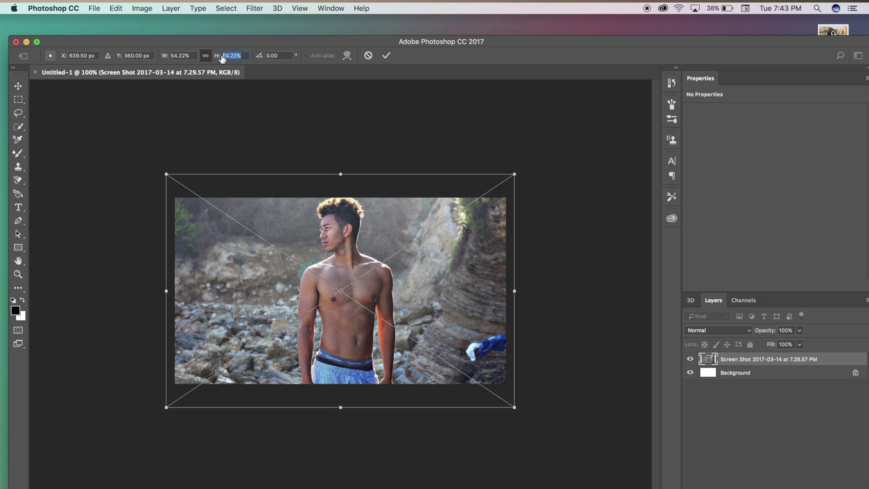
key(Return)
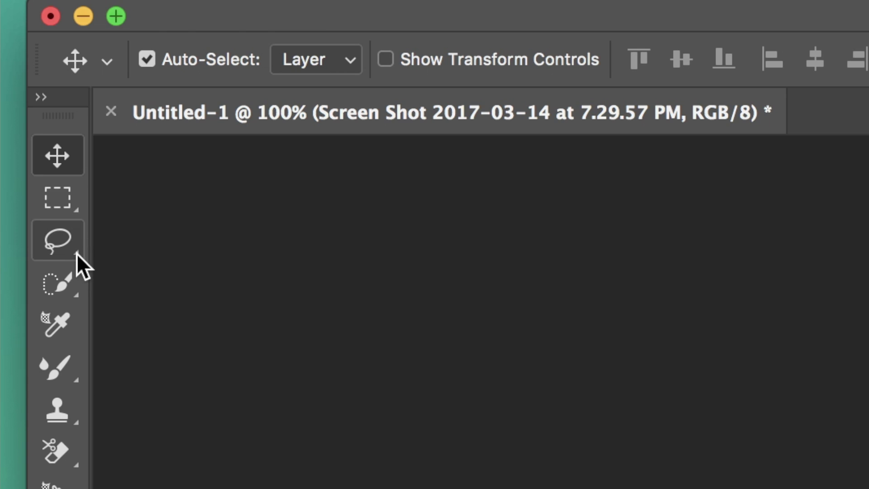
Paint a Quick Selection over the man, subtracting stray rock areas with Option.
click(74, 278)
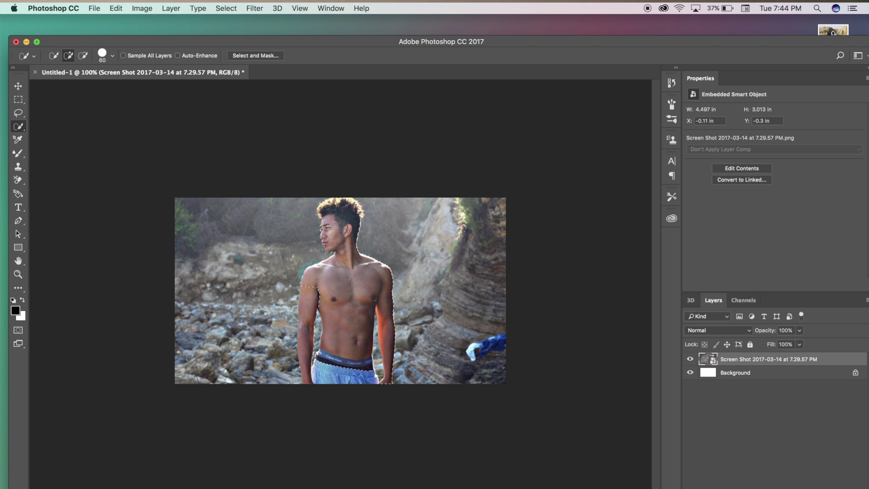
drag(309, 311, 367, 358)
key(alt)
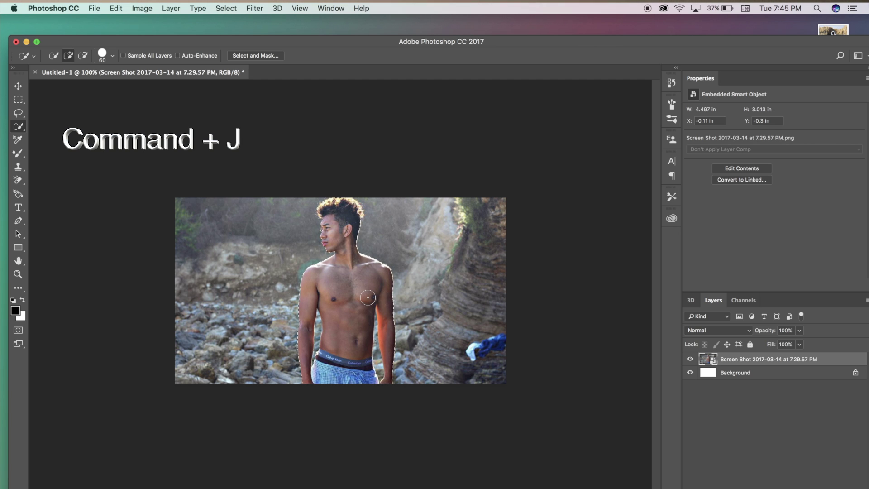
Copy the selected man onto Layer 1 with Command+J and nudge him into alignment.
key(super+j)
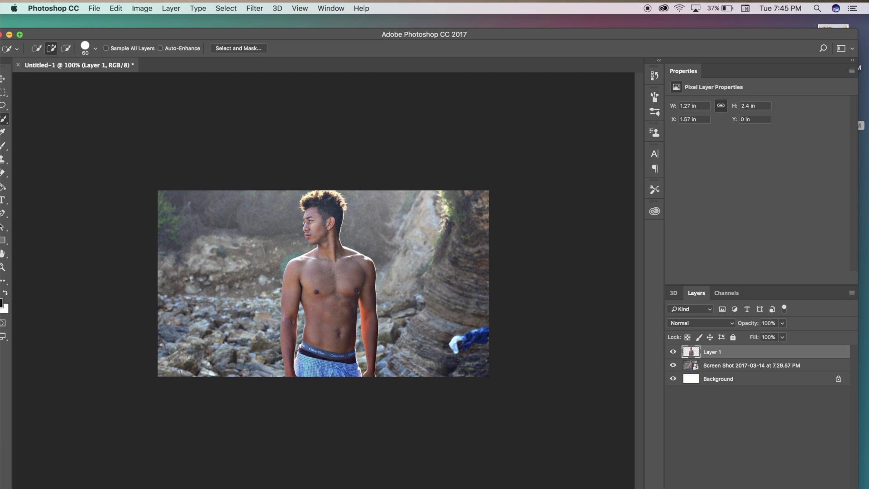
key(v)
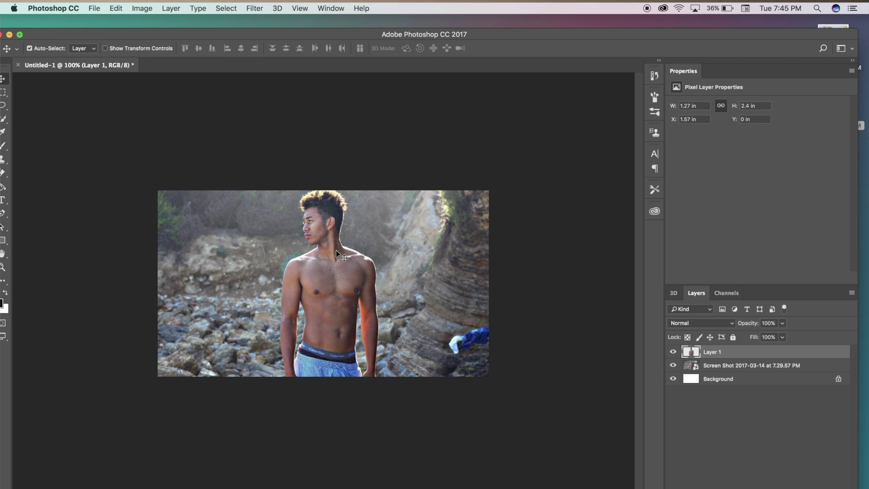
mouse_move(339, 277)
mouse_down()
mouse_move(325, 278)
mouse_move(379, 277)
mouse_move(339, 277)
mouse_up()
Add a white Outer Glow to Layer 1 with 24% spread and 70 px size.
click(851, 293)
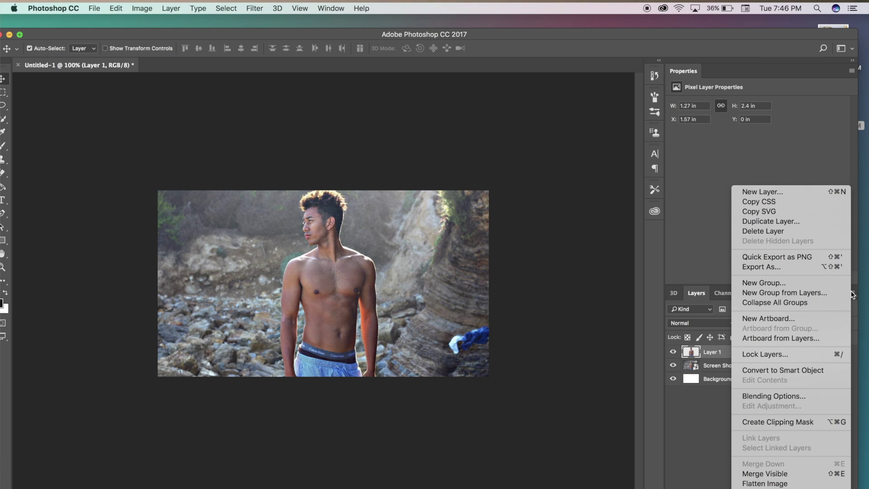
click(799, 395)
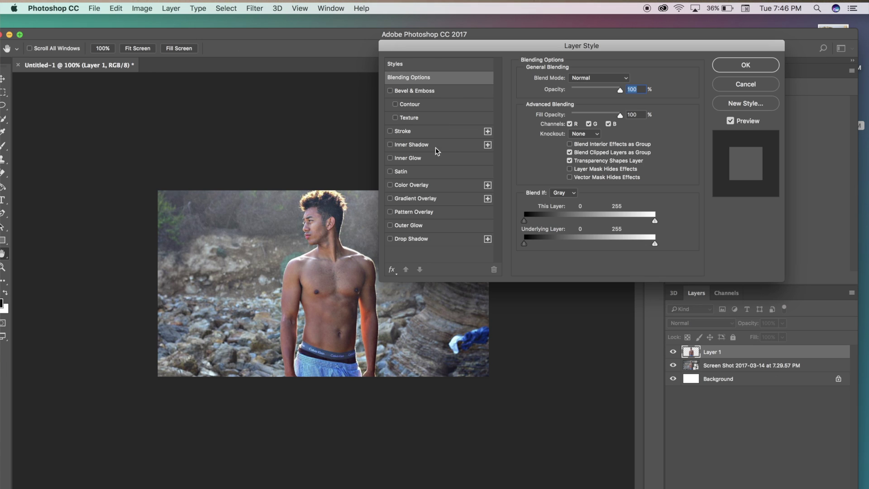
click(401, 226)
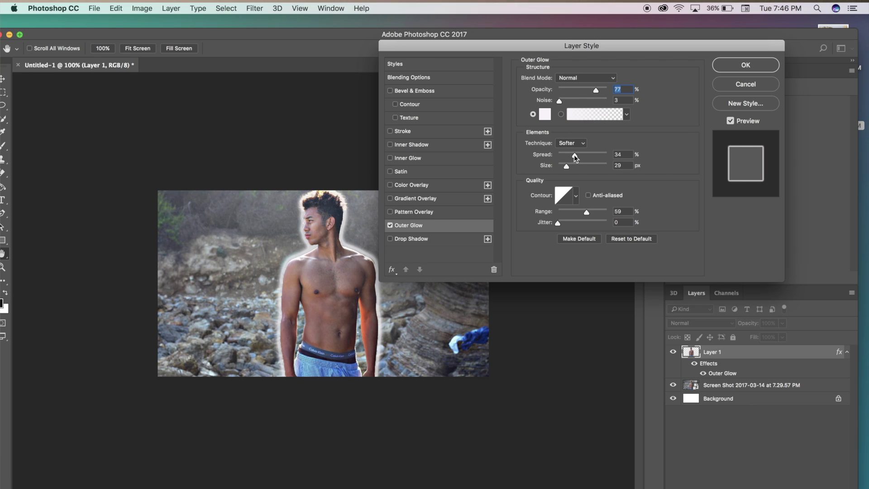
mouse_move(572, 156)
mouse_down()
mouse_move(595, 156)
mouse_move(569, 156)
mouse_move(579, 166)
mouse_move(563, 170)
mouse_move(575, 169)
mouse_up()
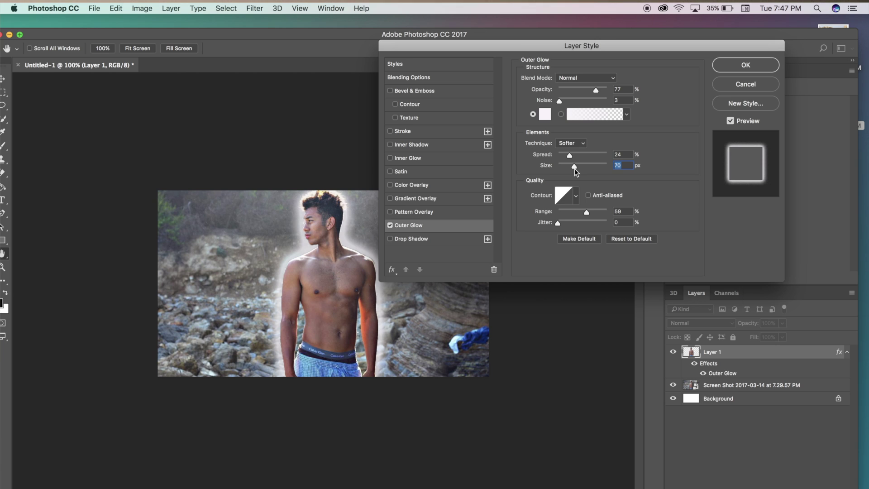
click(745, 65)
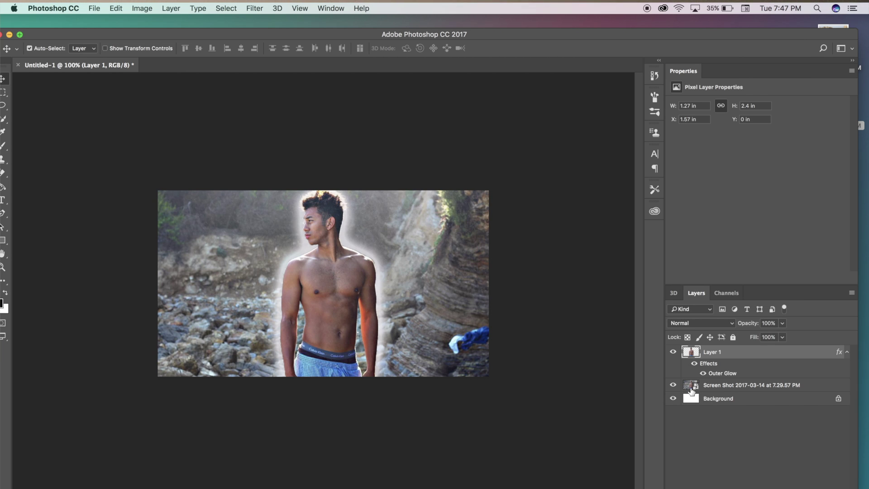
Delete the white Background layer.
click(691, 390)
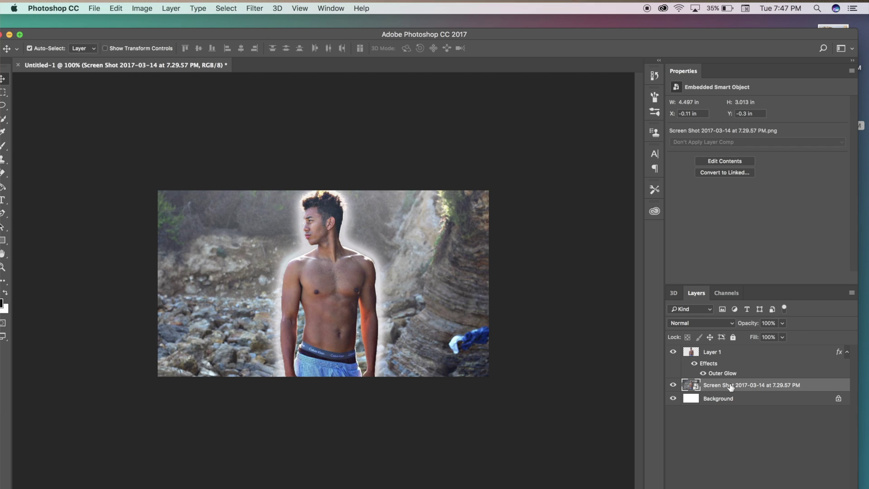
click(696, 400)
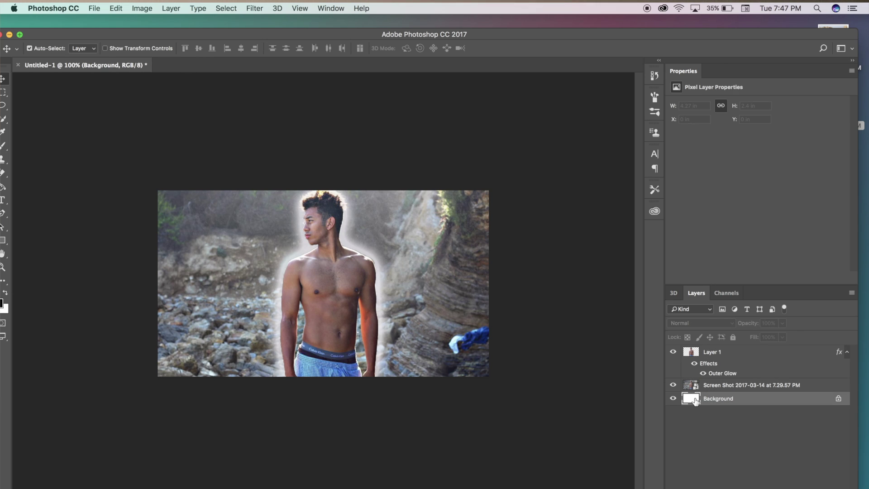
key(Delete)
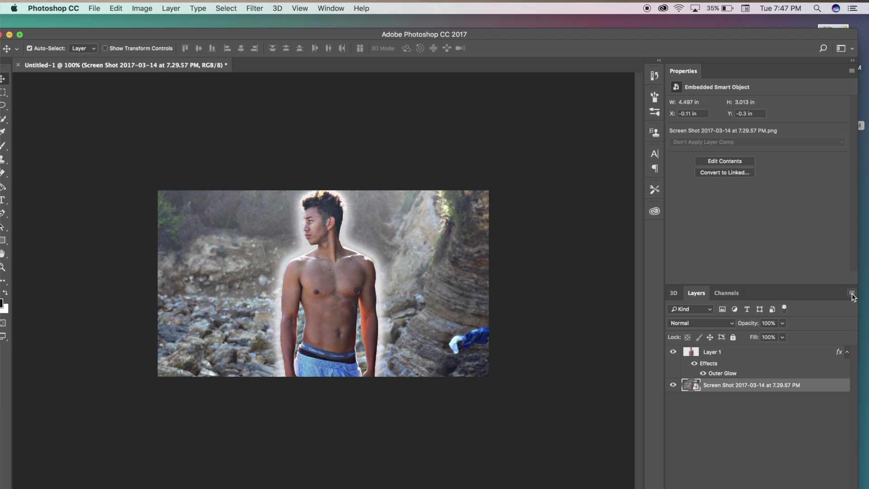
Give the photo layer a rainbow Gradient Overlay as its only layer style.
click(851, 294)
click(786, 395)
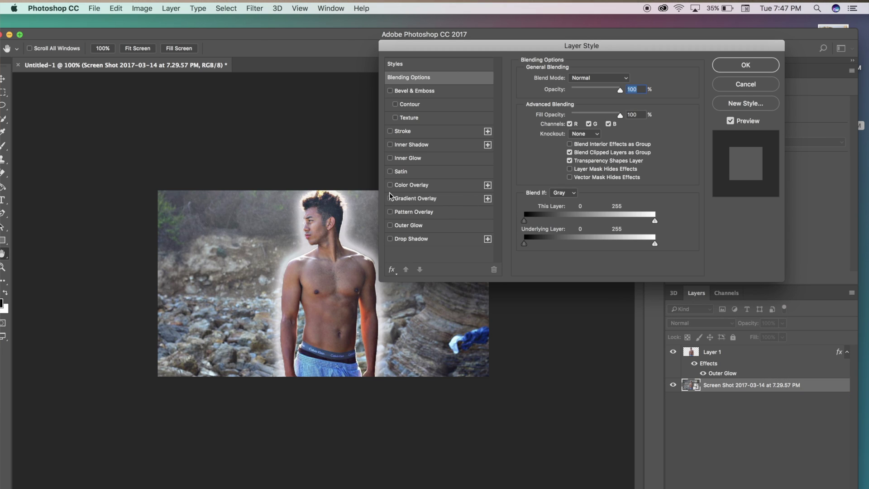
click(389, 185)
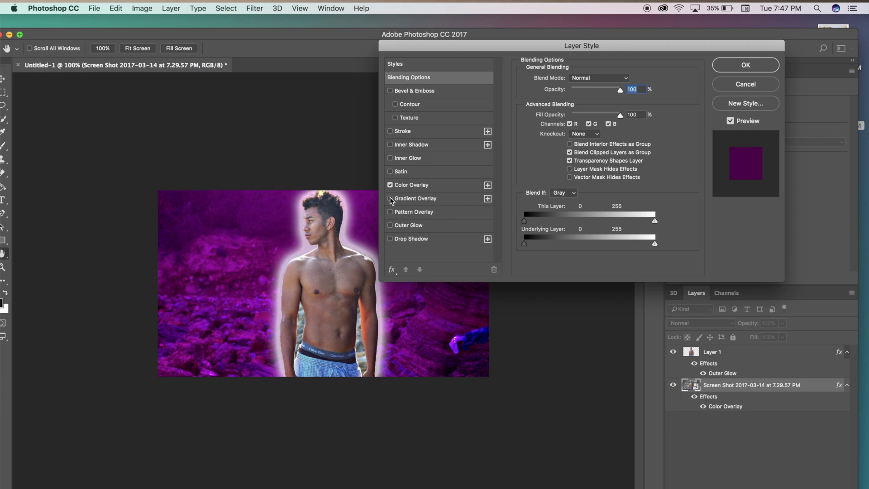
click(391, 199)
click(390, 212)
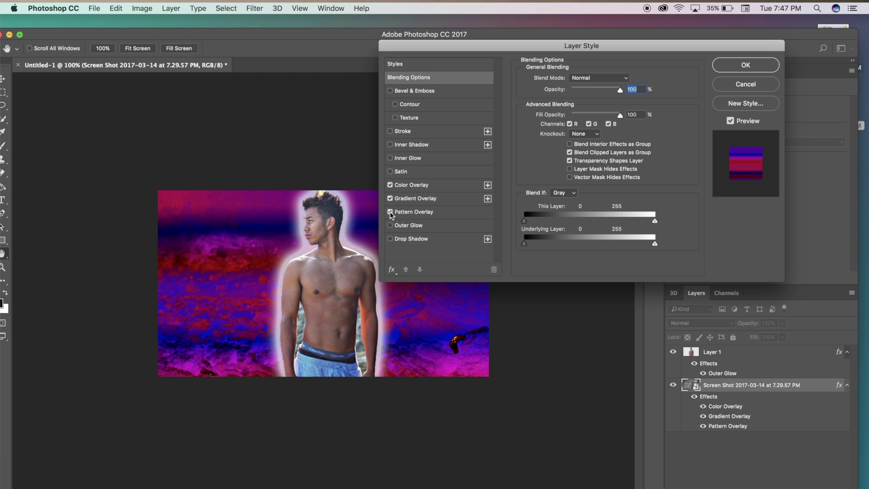
click(390, 185)
click(390, 212)
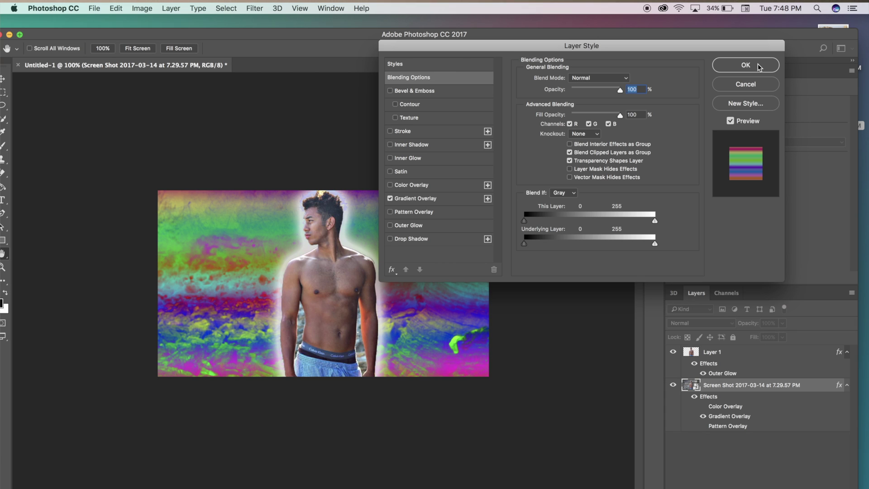
click(758, 67)
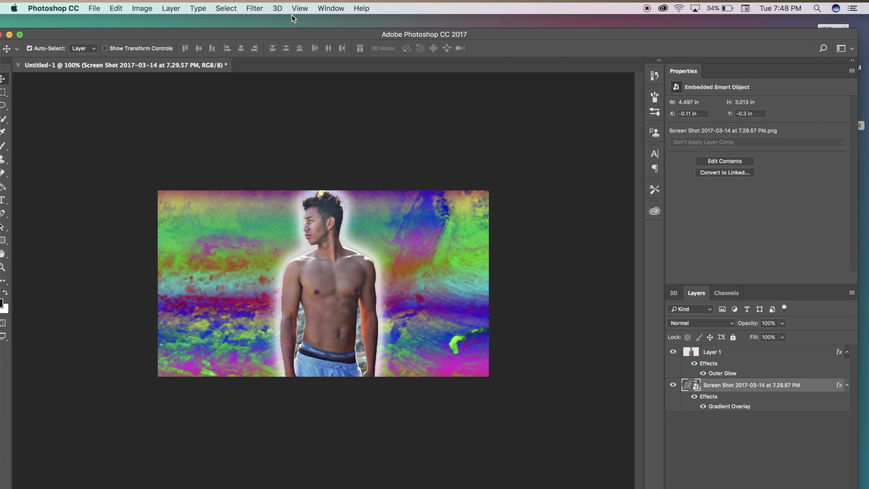
Apply a Radial Blur to the photo layer: Spin method, amount 10, Good quality.
click(256, 8)
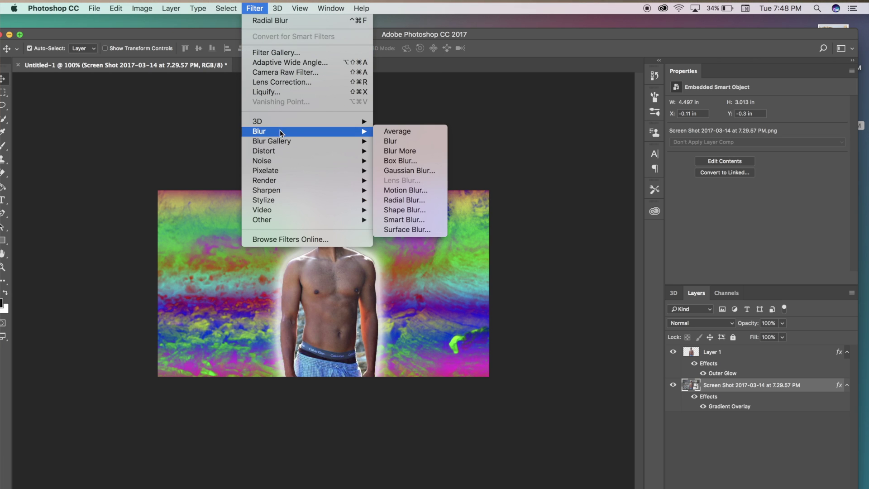
mouse_move(360, 132)
click(410, 200)
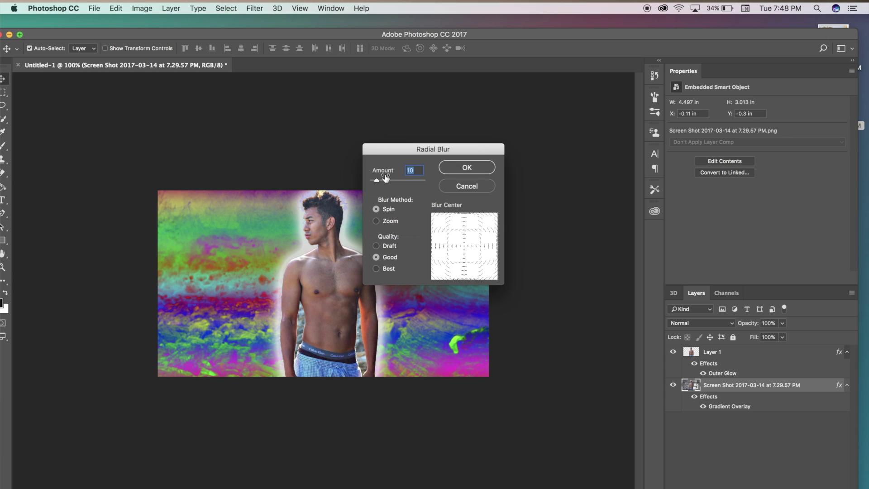
click(450, 167)
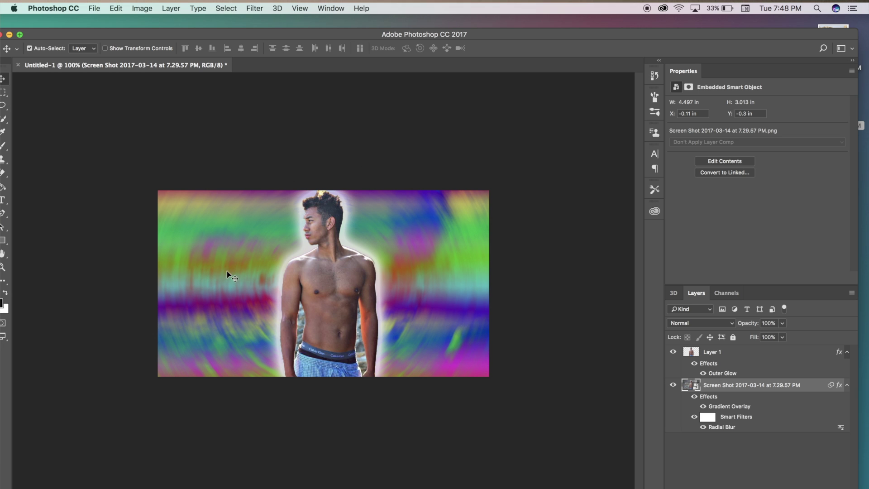
Drag the man on Layer 1 left, then back toward the centre at X 1.5 in.
drag(343, 296, 269, 302)
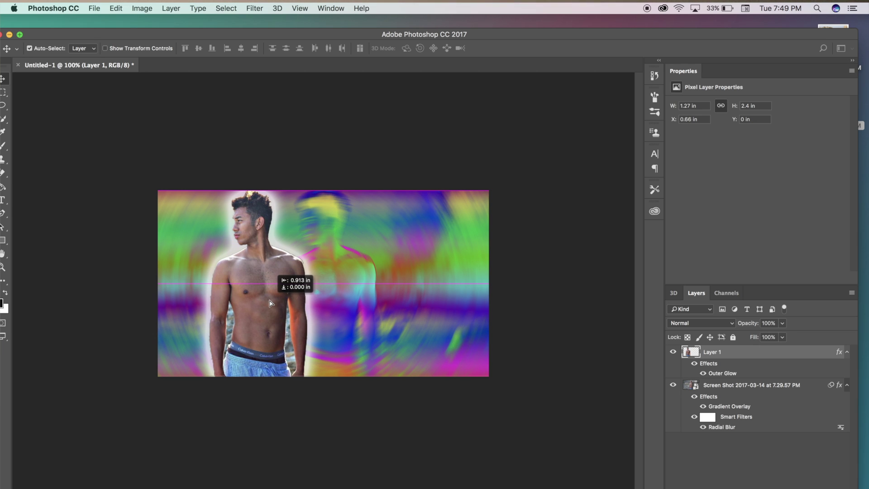
drag(270, 302, 336, 297)
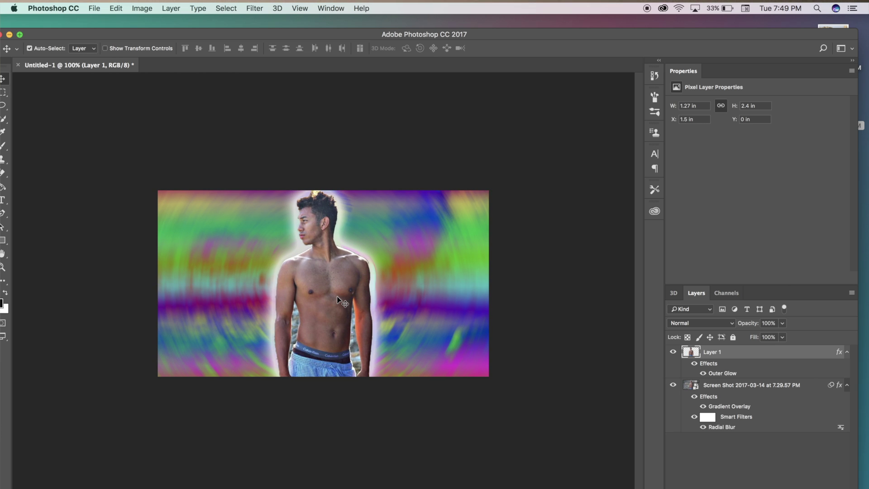